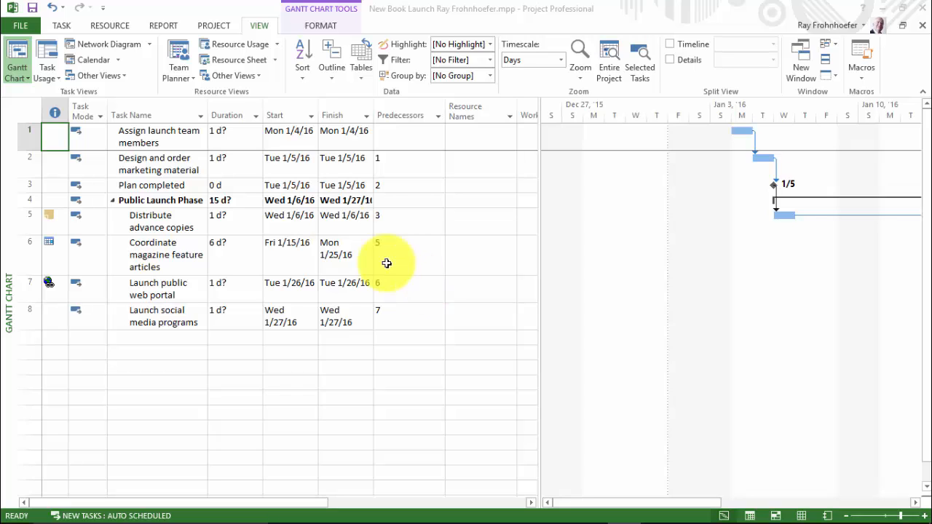
# Review the working times and exceptions of the Standard project calendar through January 2016.
pyautogui.click(214, 26)
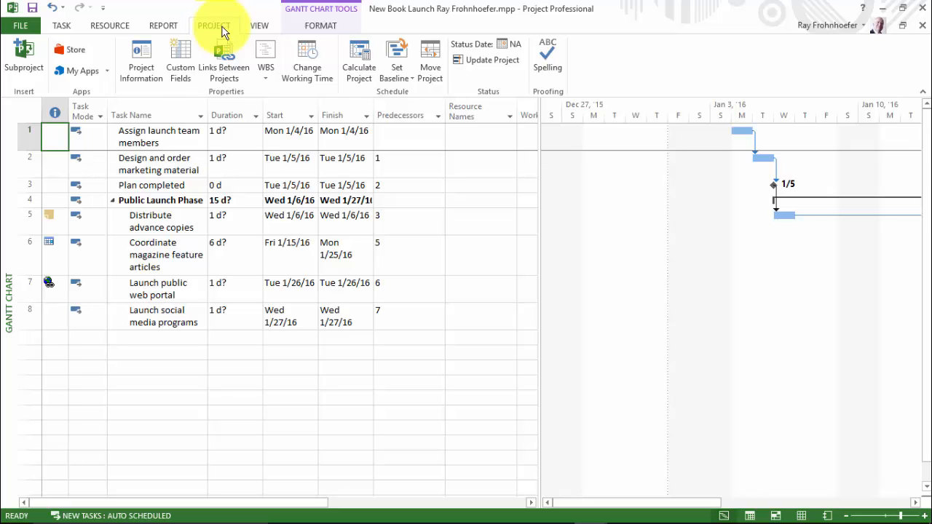
pyautogui.click(299, 49)
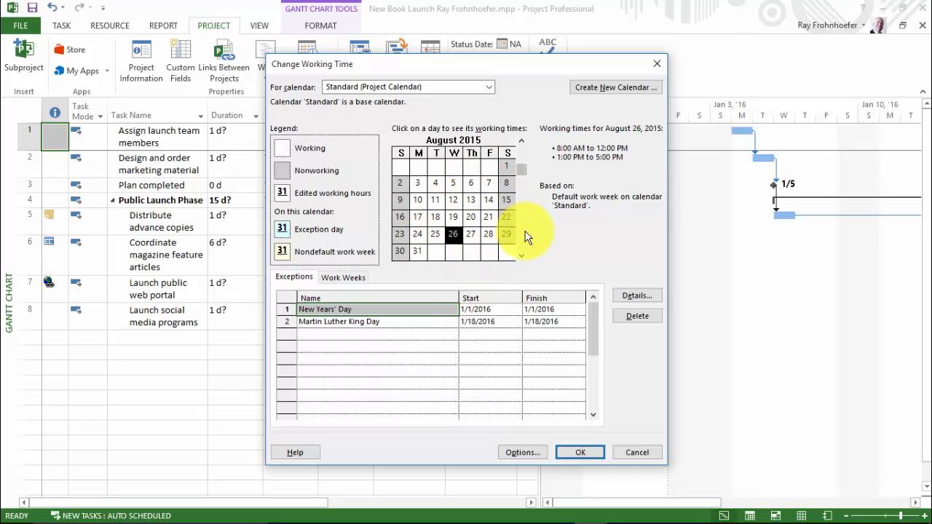
pyautogui.scroll(-4, 527, 238)
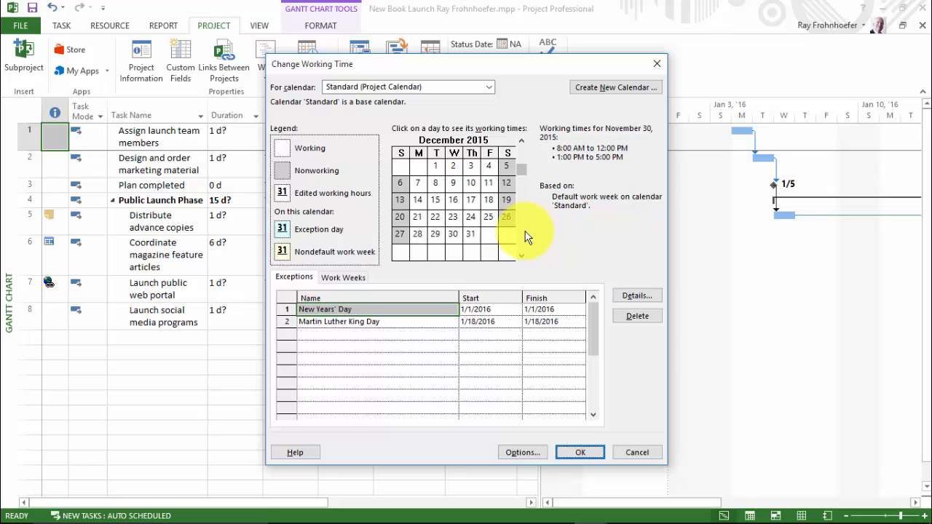
pyautogui.scroll(-2, 528, 238)
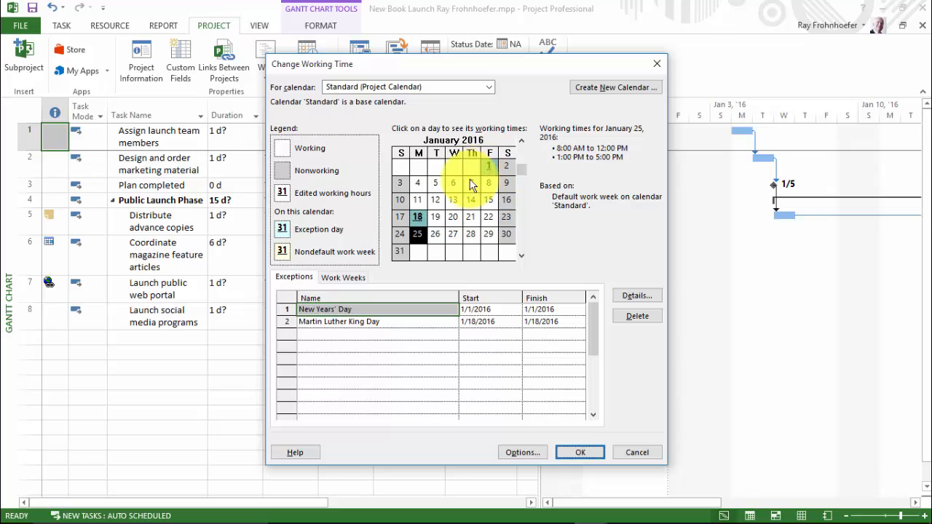
pyautogui.click(580, 453)
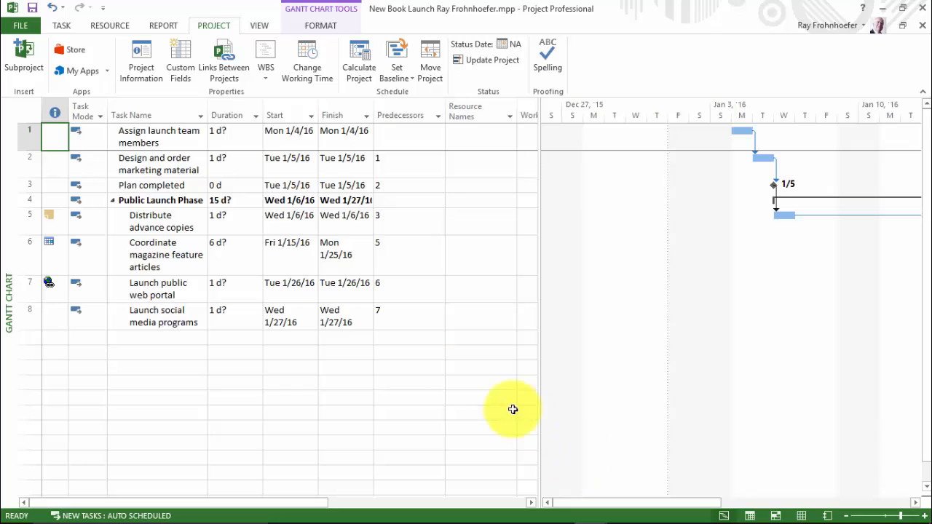
# Switch from the Gantt Chart to the Resource Sheet view.
pyautogui.click(110, 26)
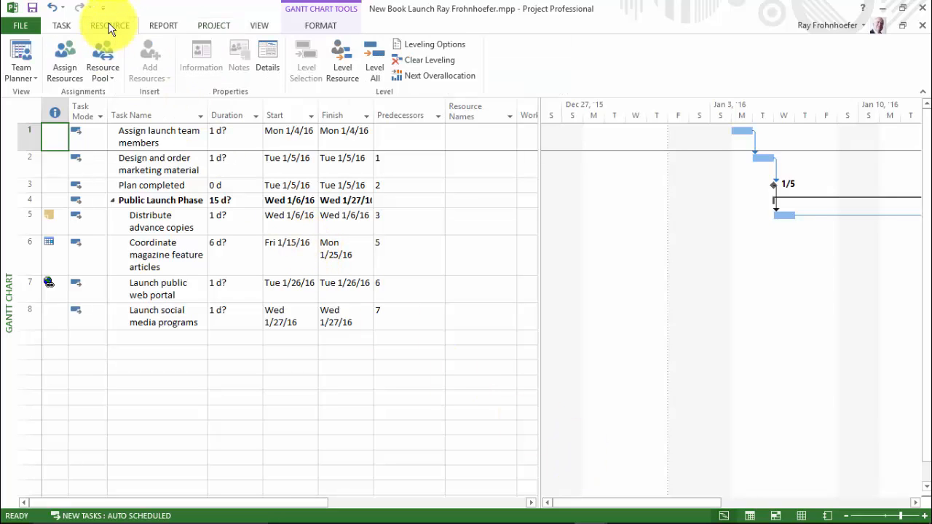
pyautogui.click(27, 79)
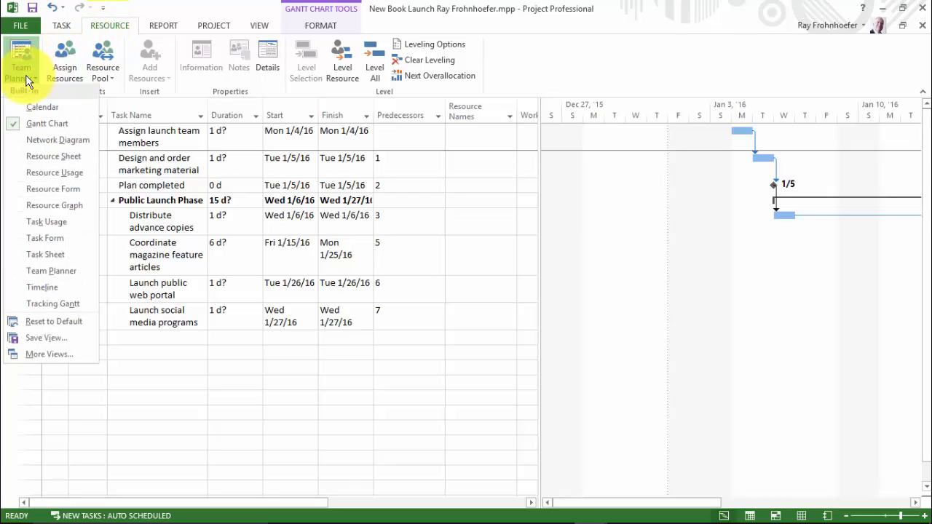
pyautogui.click(40, 160)
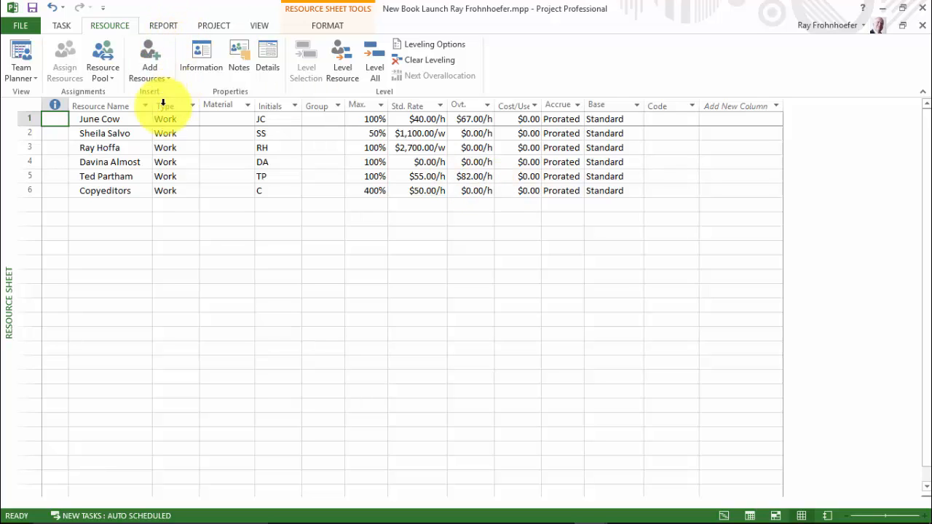
# Add an exception for attending a PM conference to the working time calendar of the resource in row 3.
pyautogui.click(115, 146)
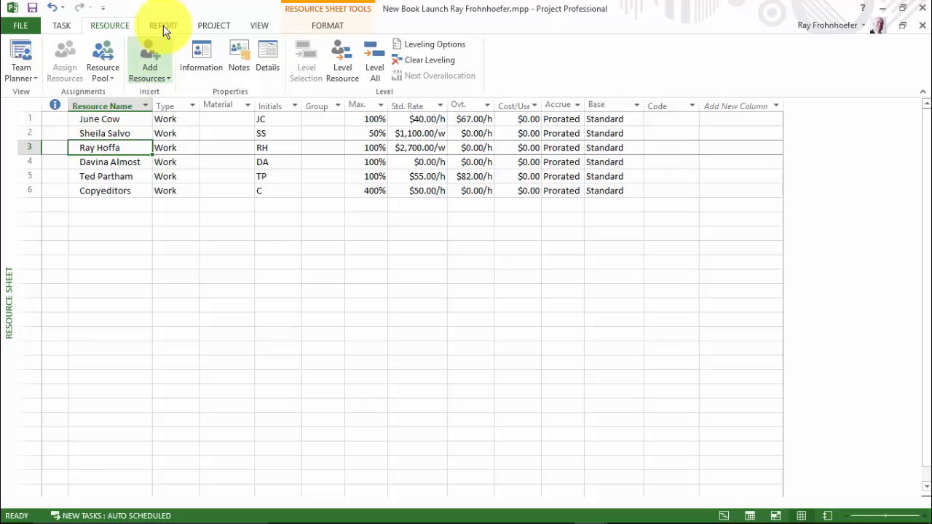
pyautogui.click(214, 28)
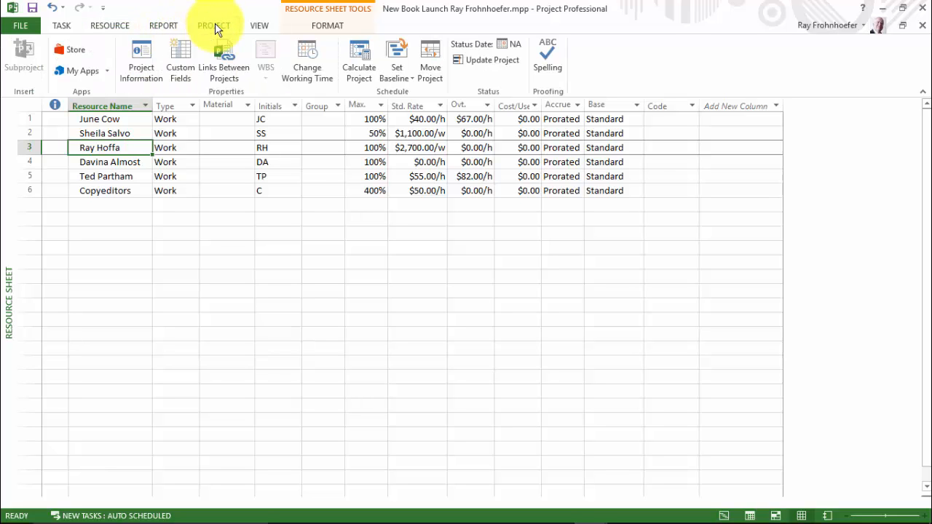
pyautogui.click(300, 49)
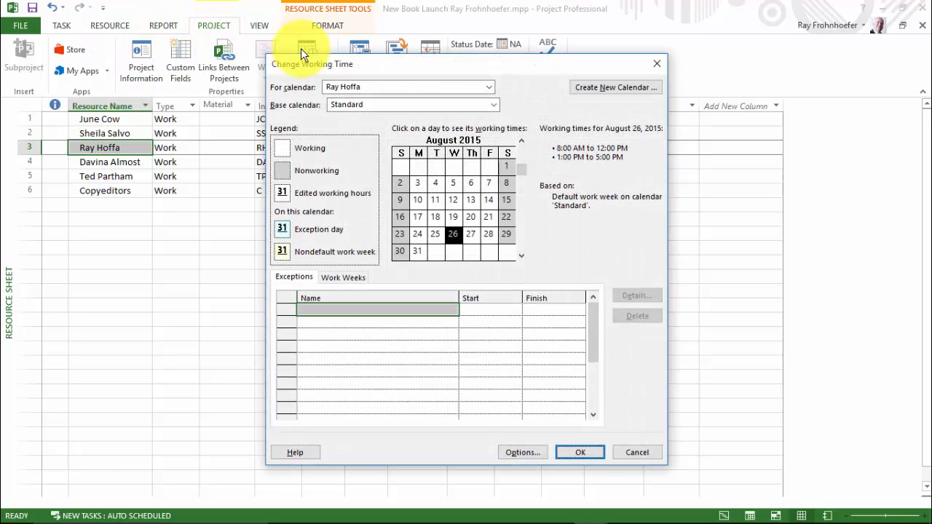
pyautogui.click(491, 92)
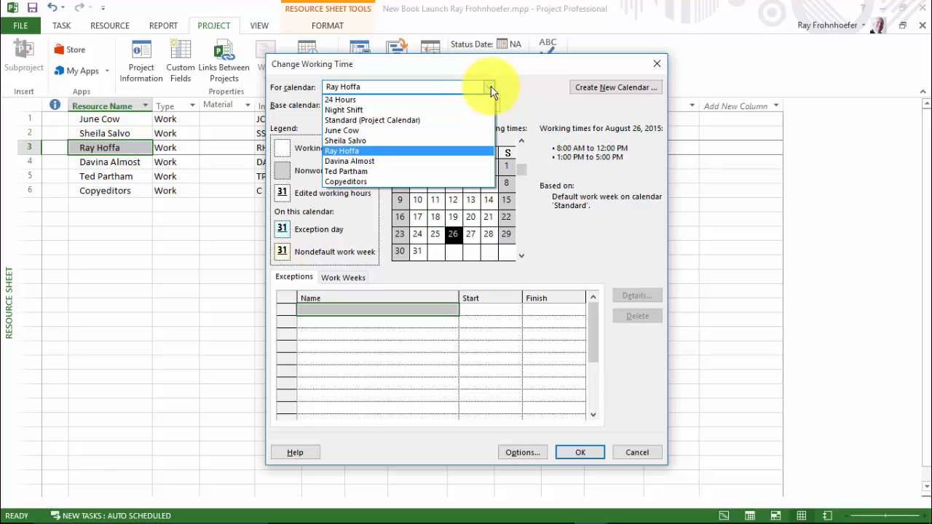
pyautogui.click(492, 90)
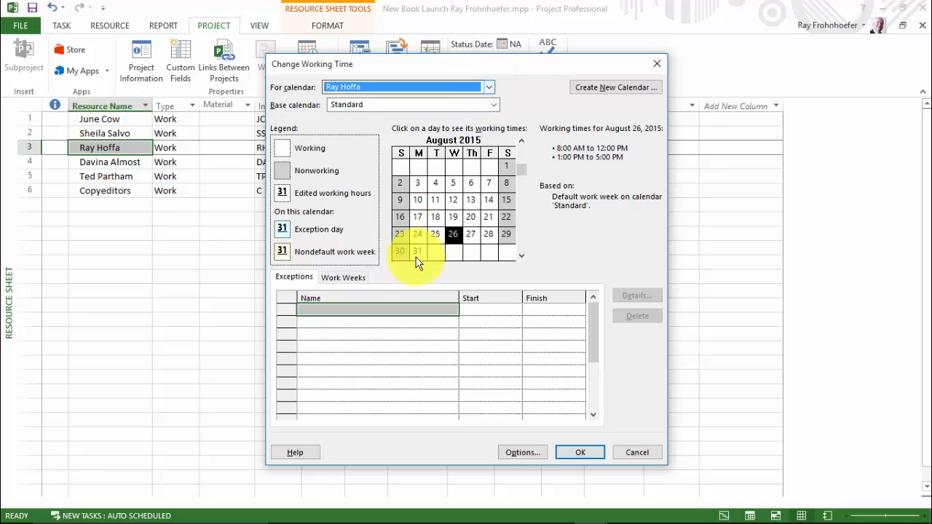
pyautogui.click(330, 309)
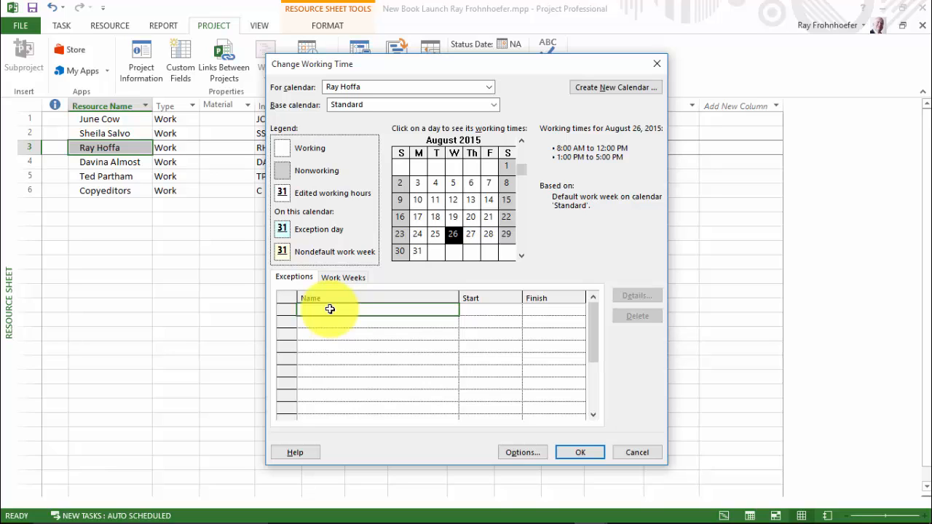
pyautogui.write('ay attending a PM conference')
pyautogui.press('Return')
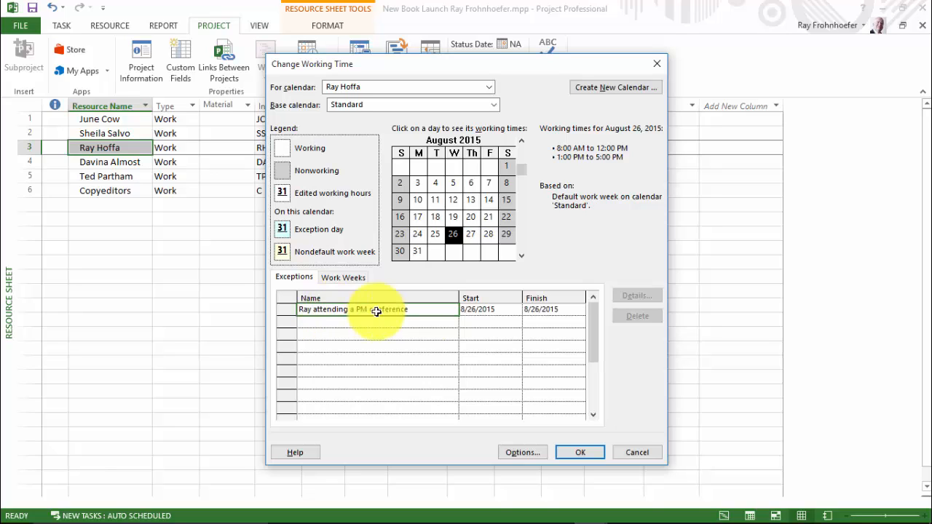
# Set the PM conference exception to start 1/19/2016 and finish 1/20/2016, and apply the working time changes.
pyautogui.click(485, 309)
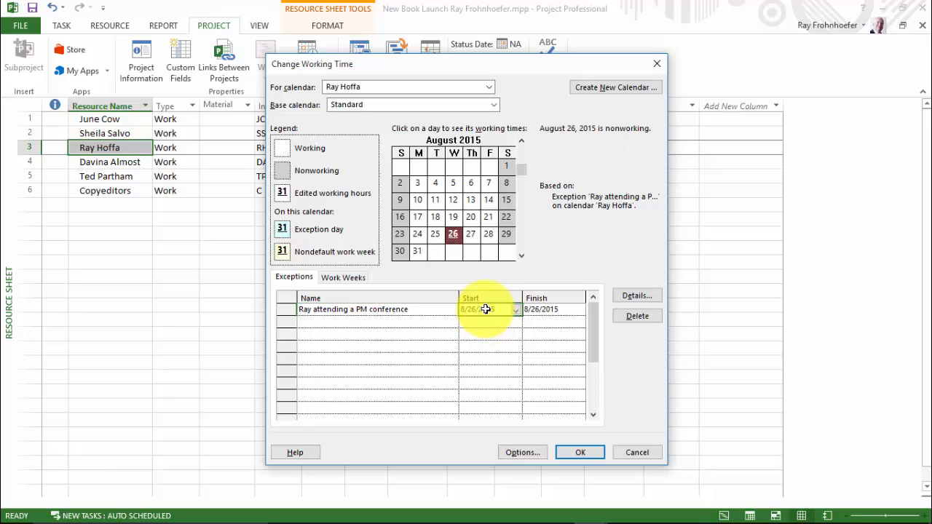
pyautogui.write('1/19/2016')
pyautogui.press('Tab')
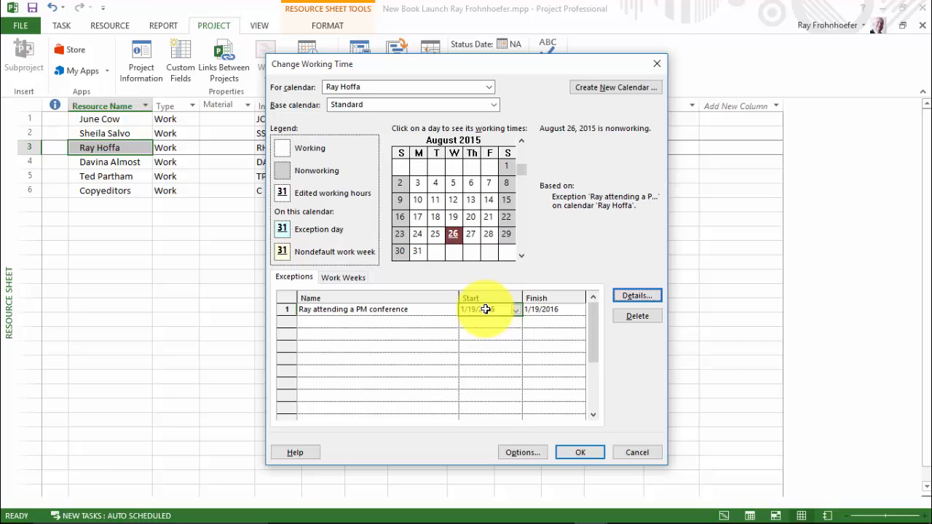
pyautogui.click(545, 312)
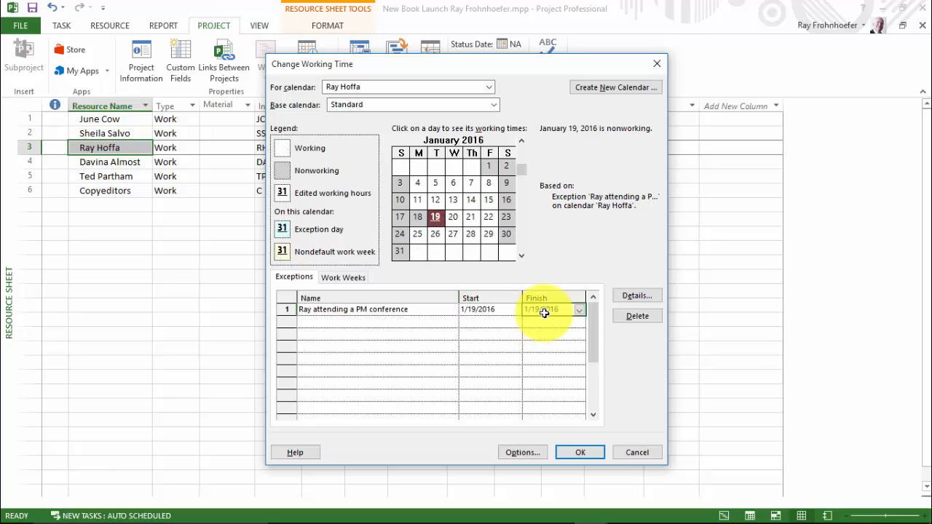
pyautogui.click(579, 315)
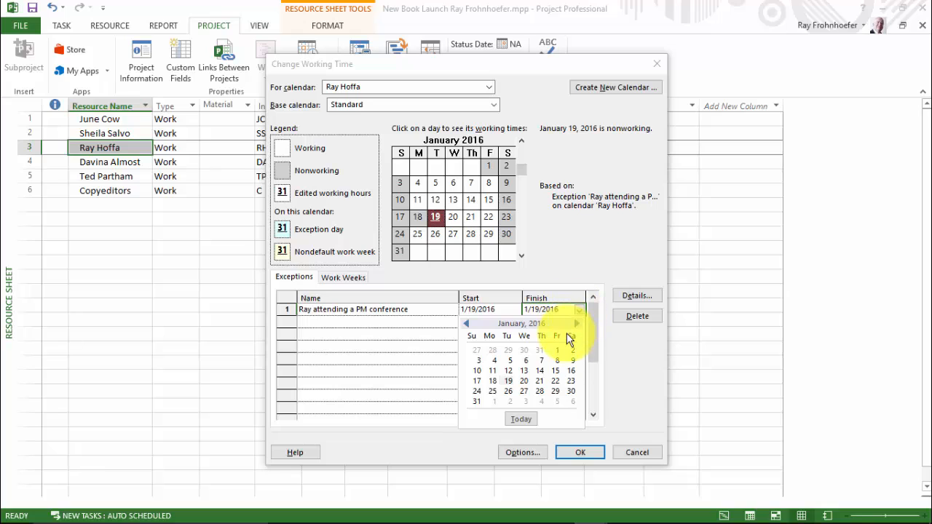
pyautogui.click(524, 381)
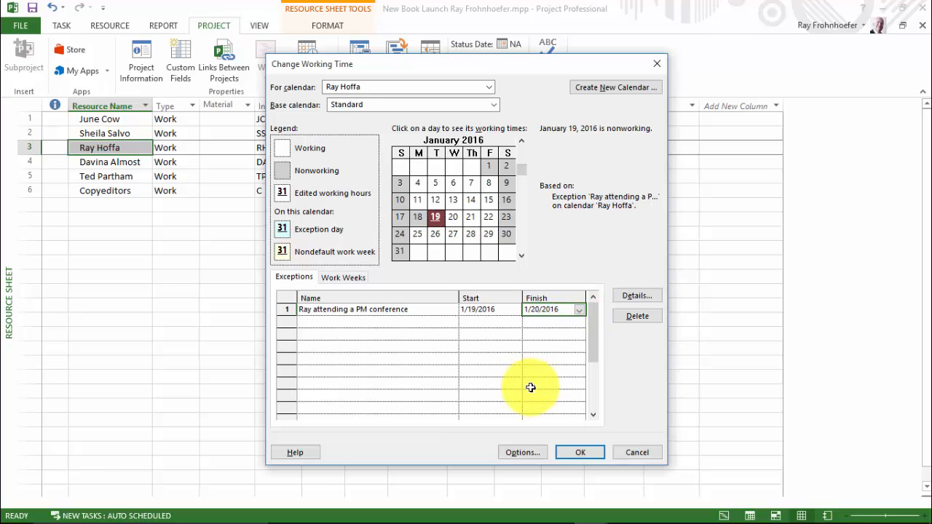
pyautogui.click(568, 455)
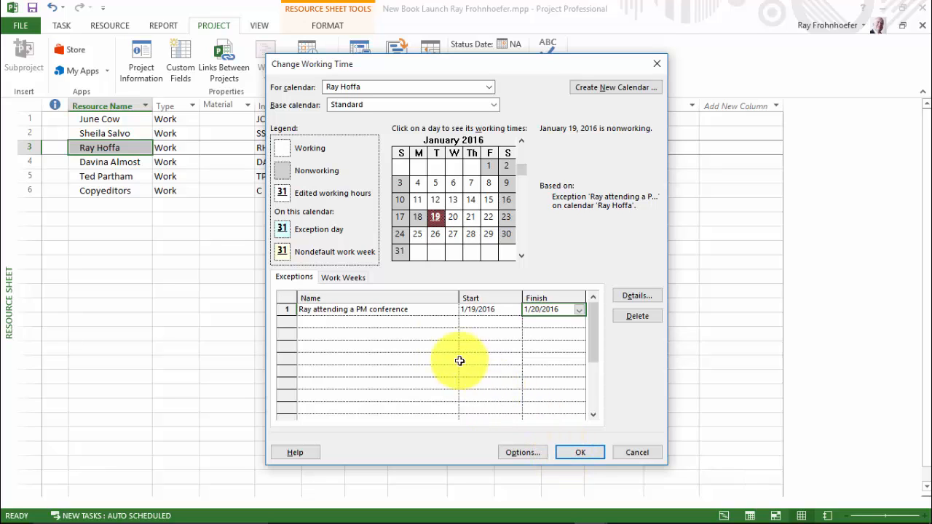
pyautogui.click(431, 322)
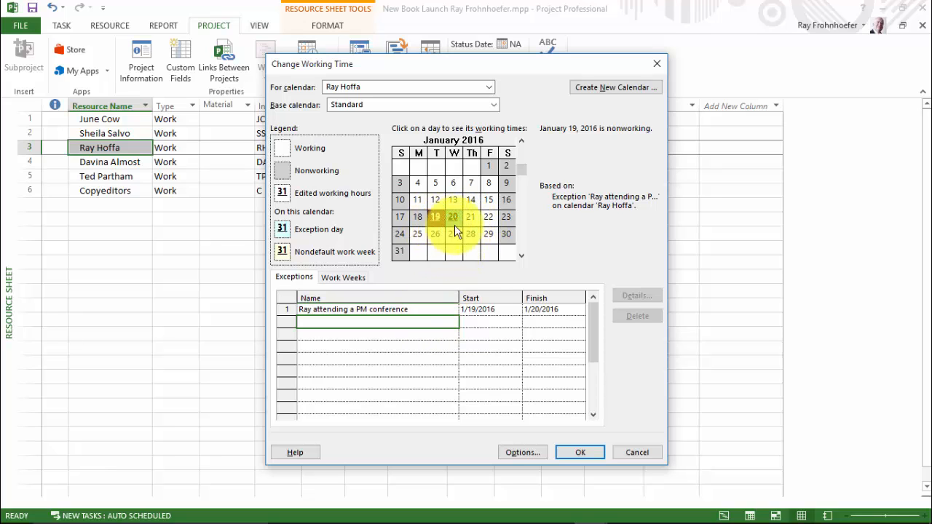
pyautogui.click(573, 453)
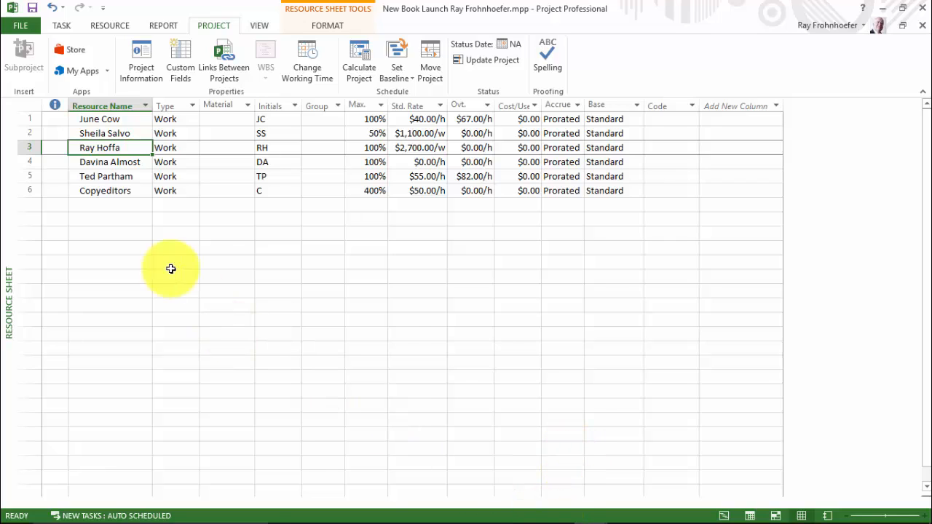
# Add a resource named Entertainment below Copyeditors and set its type to Cost.
pyautogui.click(105, 203)
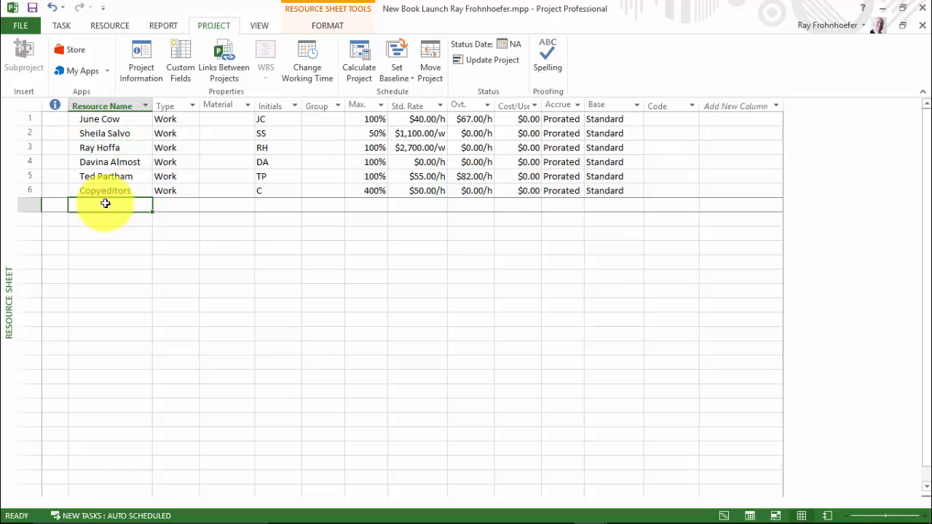
pyautogui.write('Entertainment')
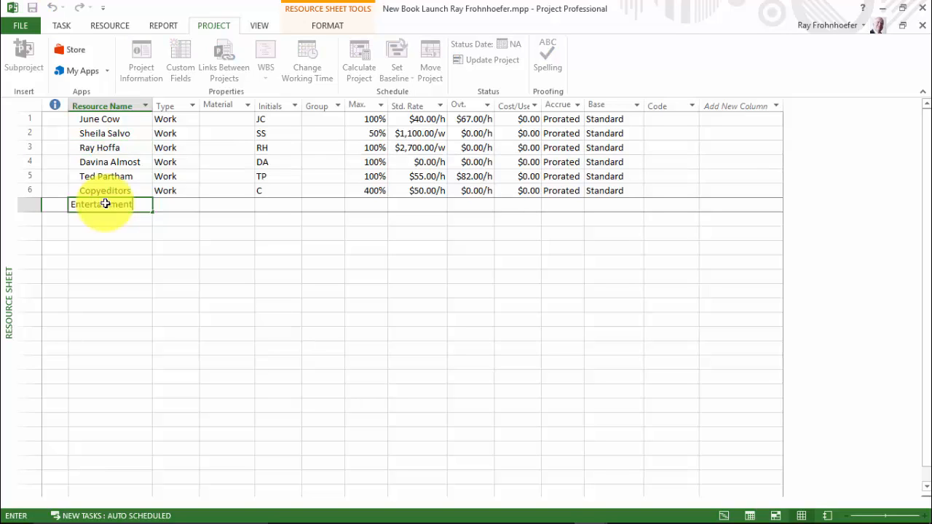
pyautogui.press('Tab')
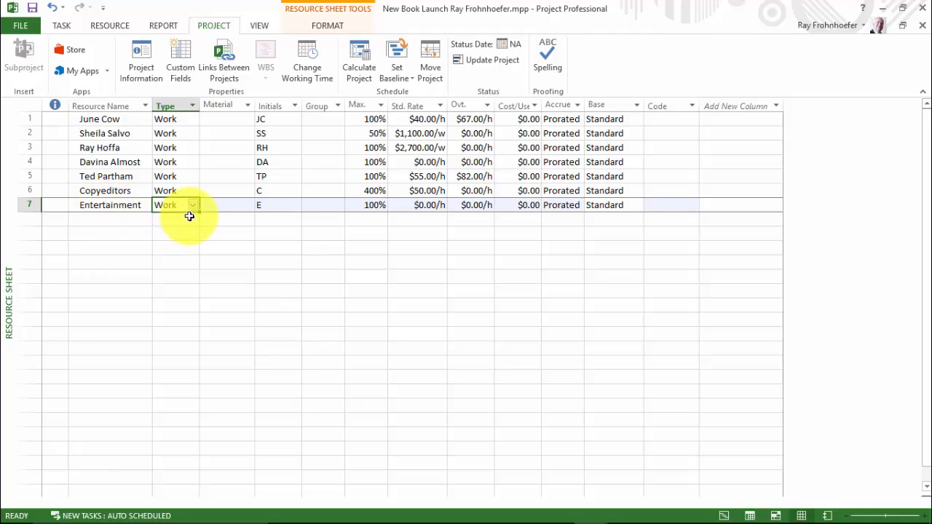
pyautogui.click(193, 206)
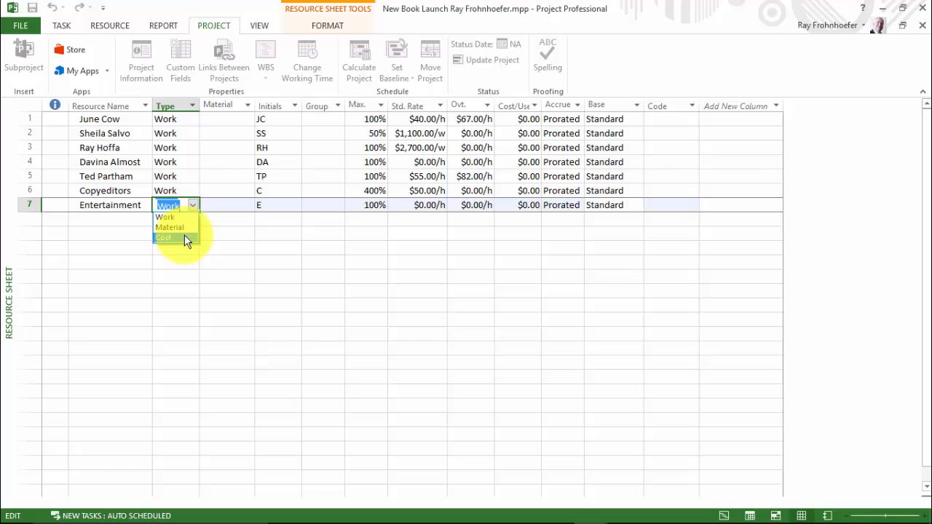
pyautogui.click(184, 237)
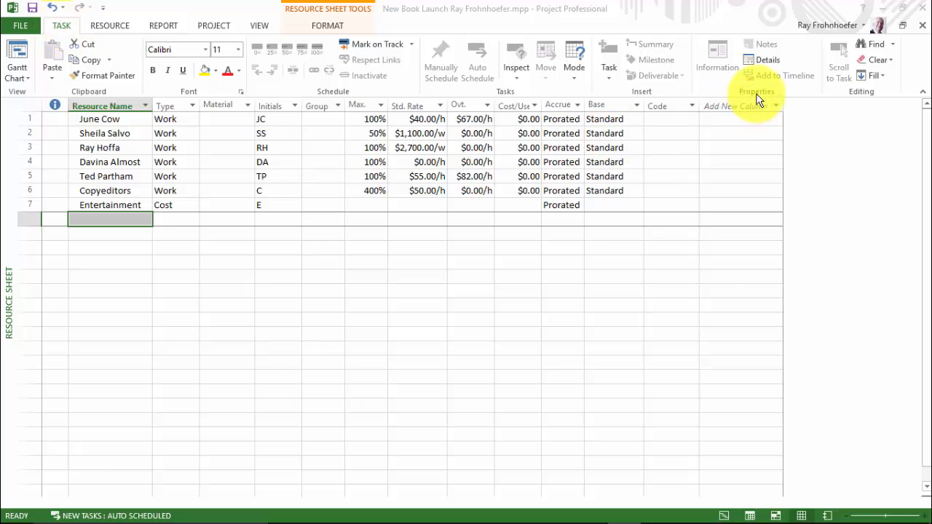
# Show the Resource Form as the details view below the resource sheet and display the row 3 resource in it.
pyautogui.click(759, 65)
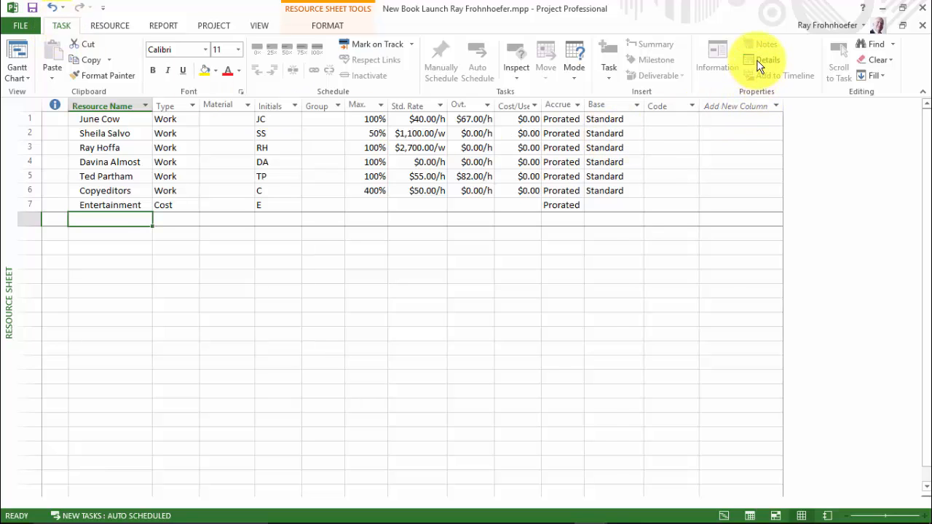
pyautogui.click(758, 64)
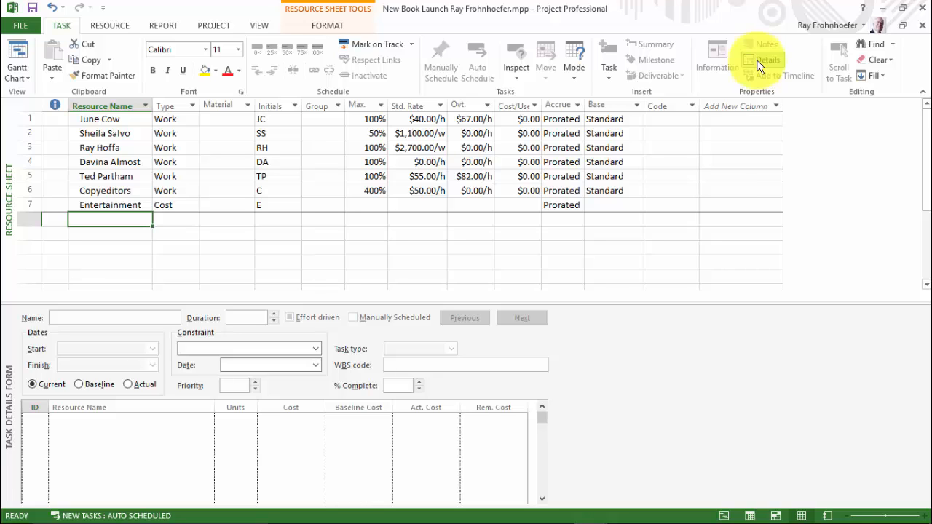
pyautogui.click(260, 26)
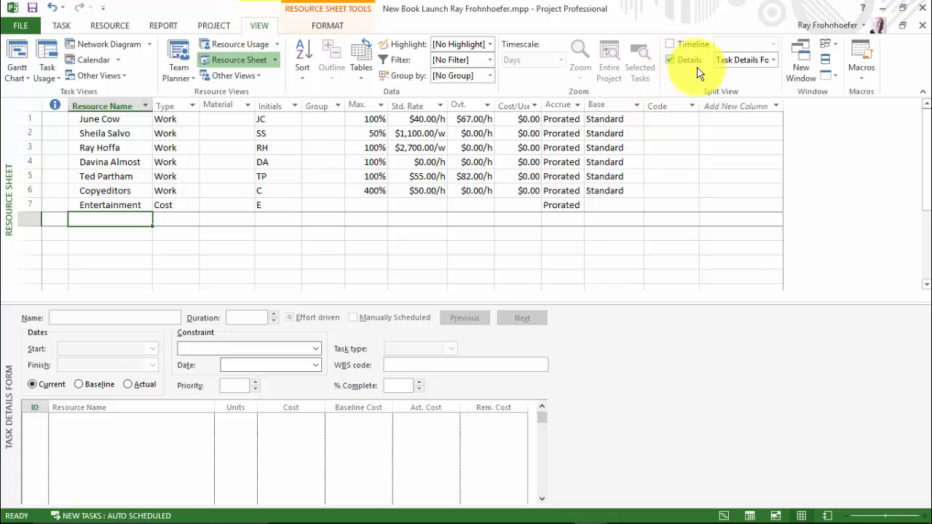
pyautogui.click(774, 61)
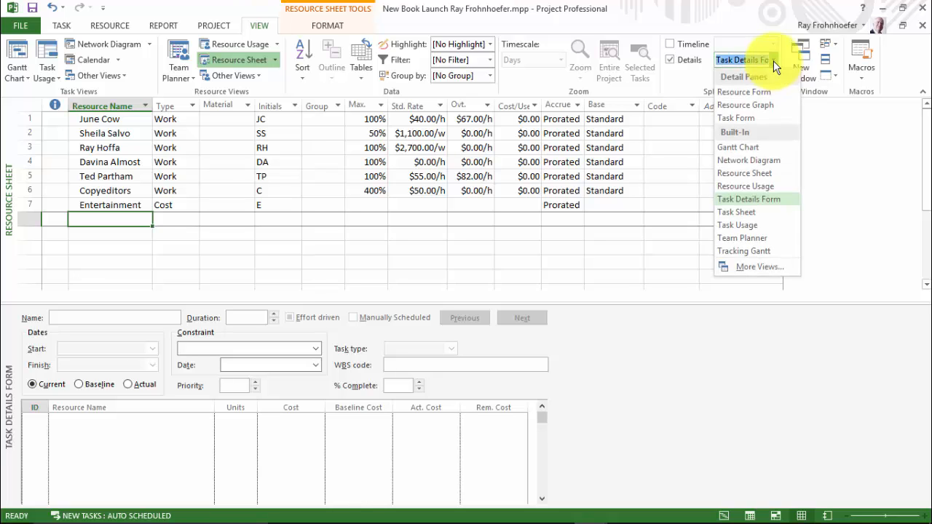
pyautogui.click(769, 93)
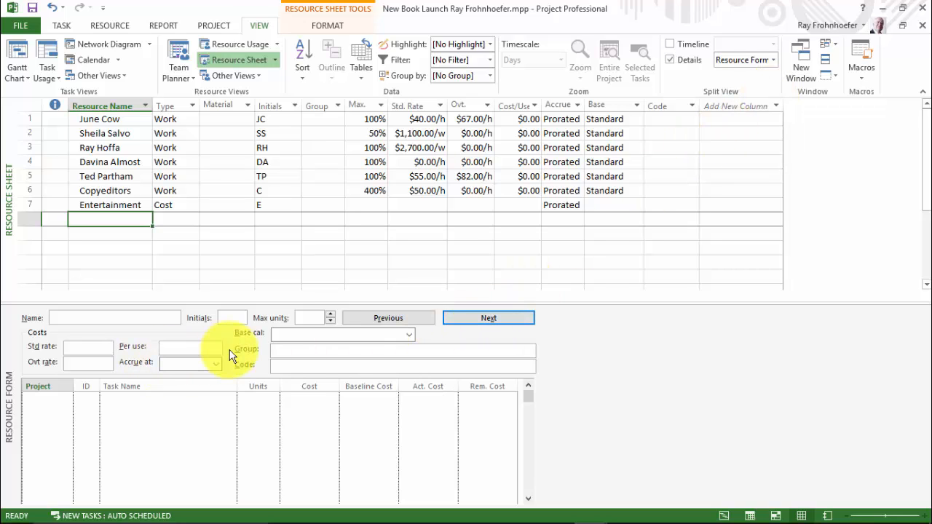
pyautogui.click(96, 149)
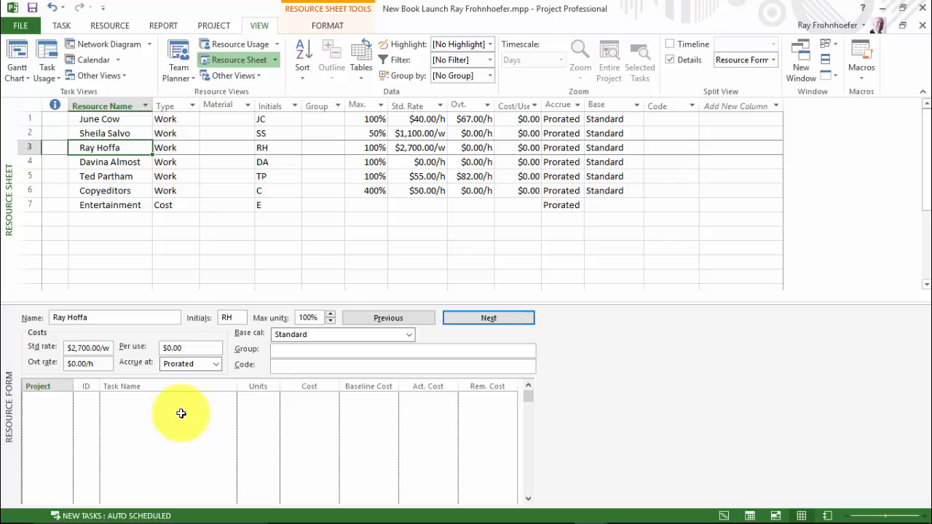
# Switch the details in the Resource Form to Notes for the row 3 resource.
pyautogui.click(313, 25)
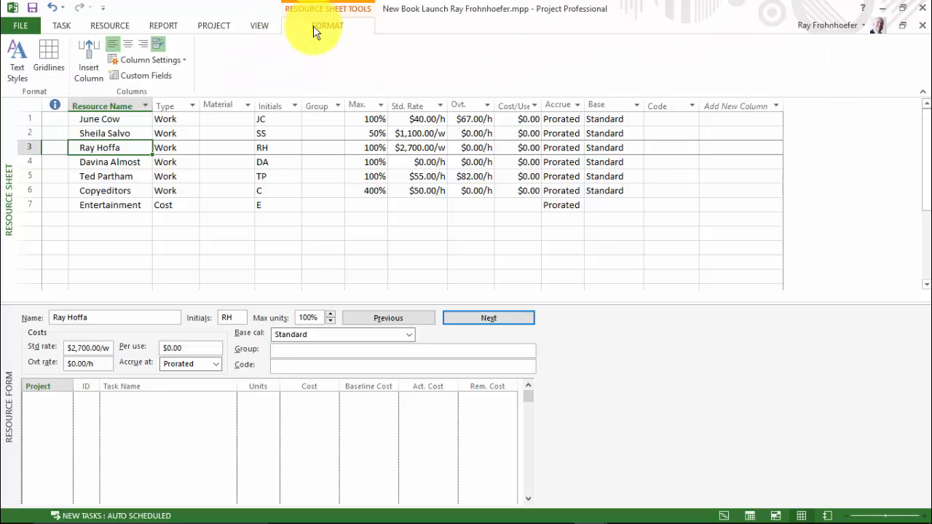
pyautogui.click(188, 411)
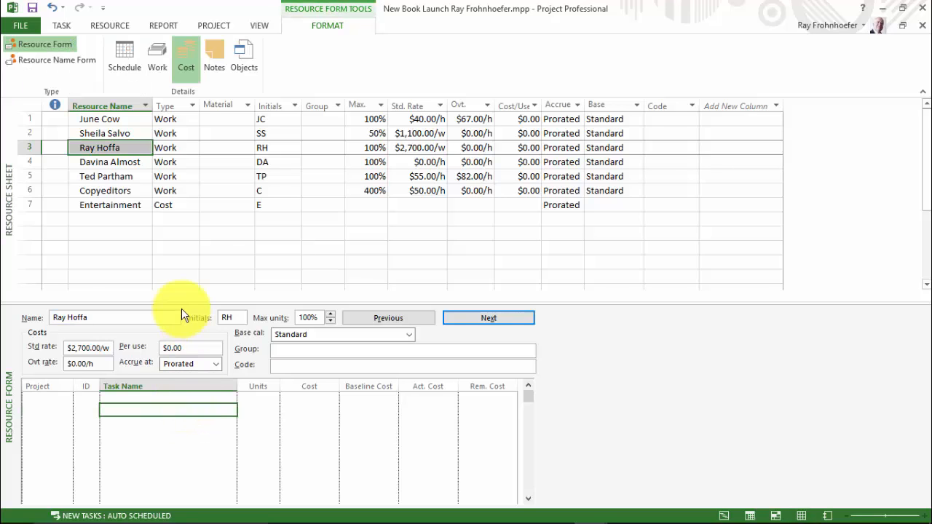
pyautogui.click(214, 55)
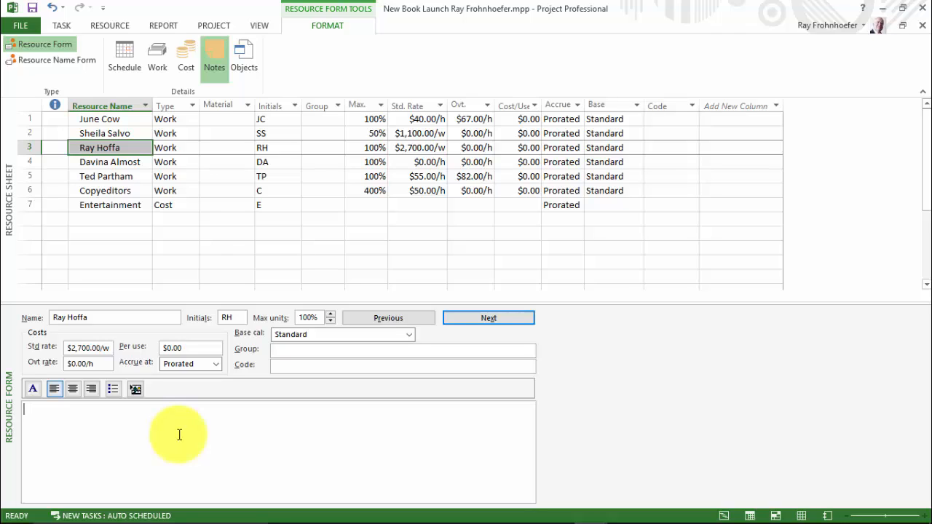
# Add and save a note that the row 3 resource worked on launch campaigns for the row 4 resource's previous two book.
pyautogui.write('E')
pyautogui.press('BackSpace')
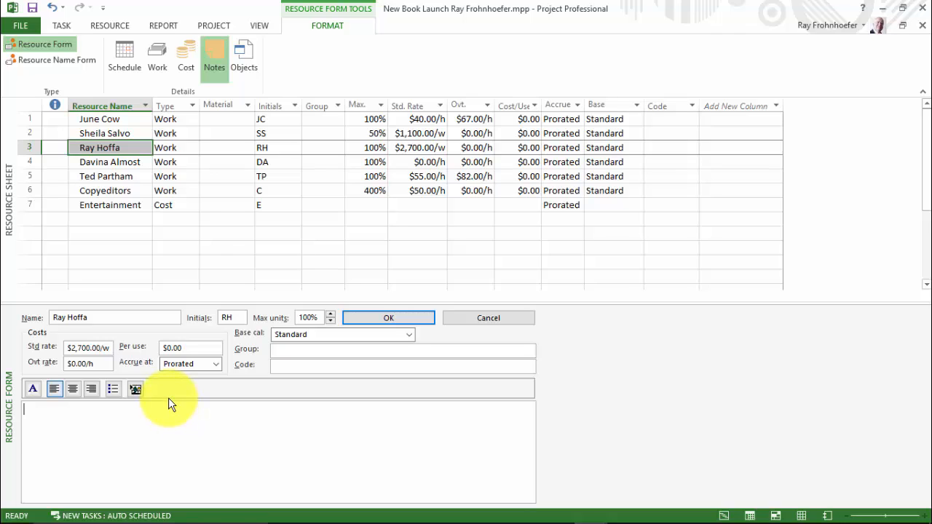
pyautogui.write('Ray w')
pyautogui.press('BackSpace')
pyautogui.write('worked on launch m')
pyautogui.press('BackSpace')
pyautogui.write('campai')
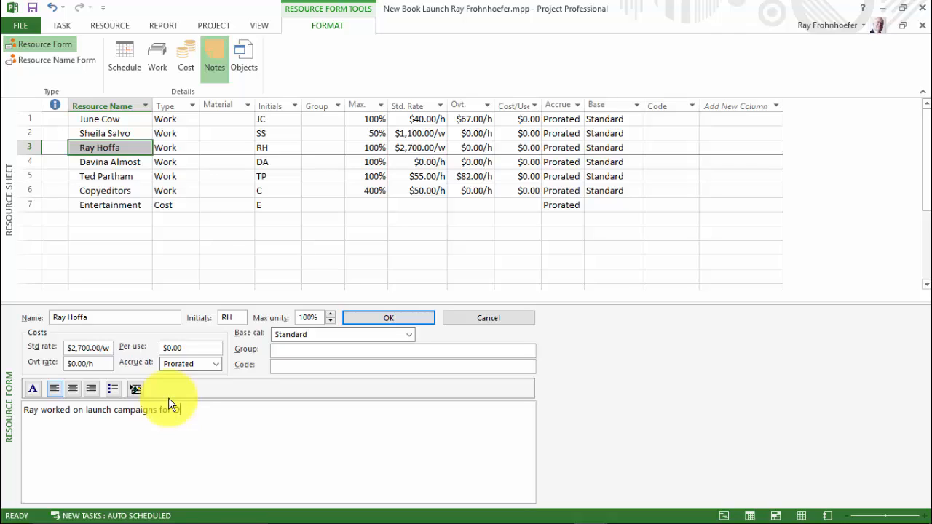
pyautogui.write("gns for Davina's previous two book.")
pyautogui.click(362, 319)
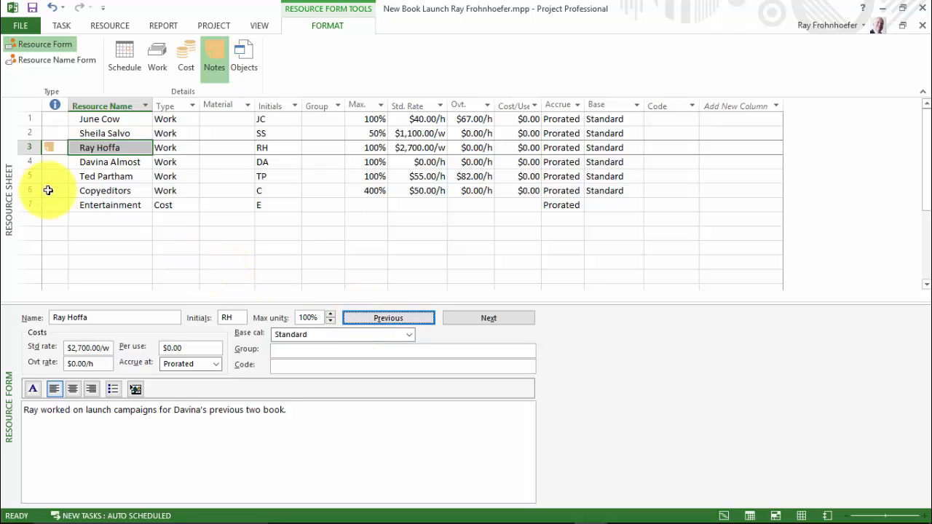
pyautogui.moveTo(48, 150)
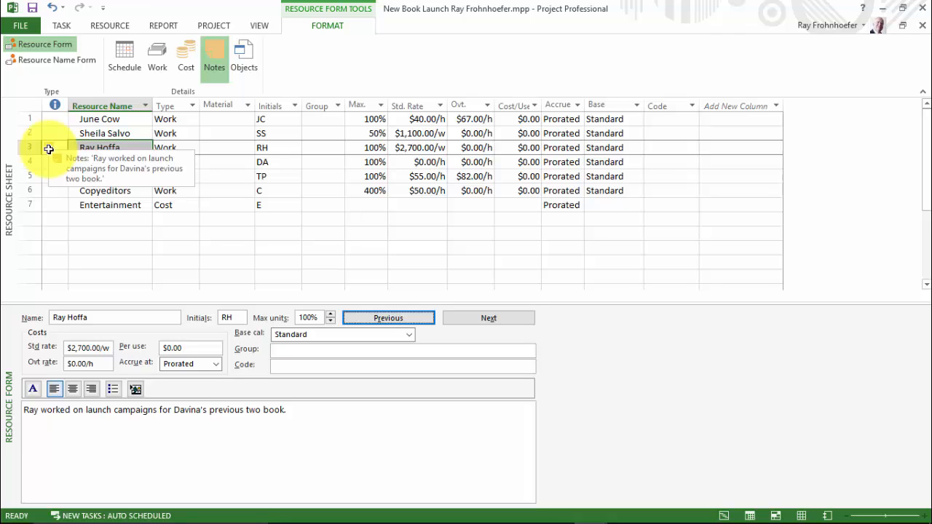
# Add and save a note that the row 2 resource receives $1,100 per week for her half time work schedule.
pyautogui.click(121, 135)
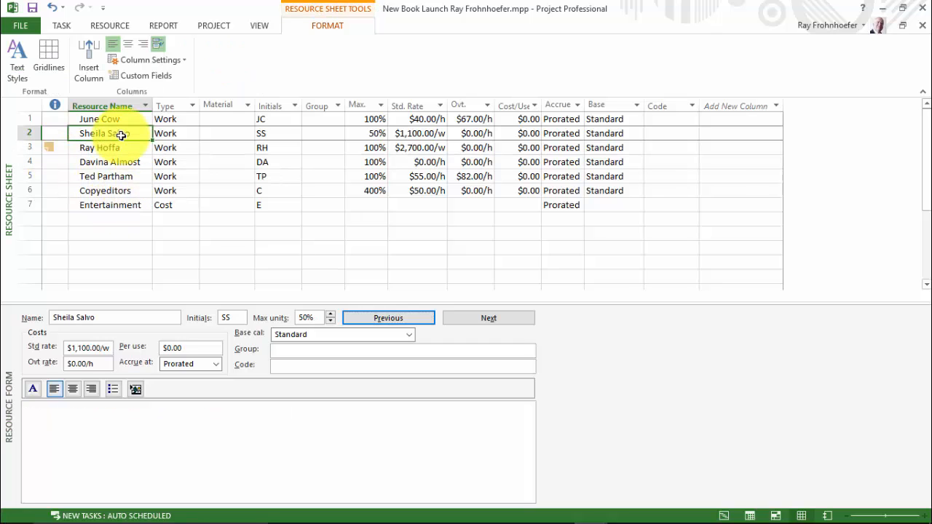
pyautogui.click(67, 425)
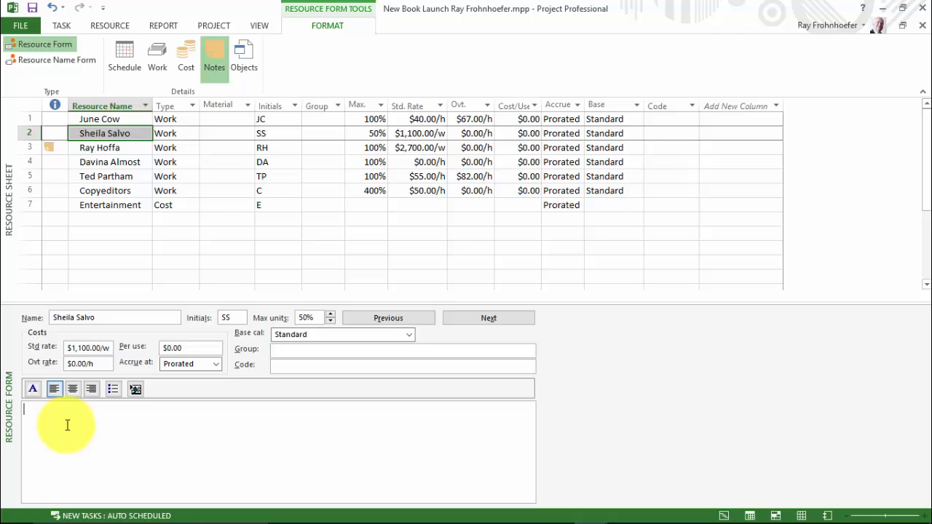
pyautogui.write('Sh')
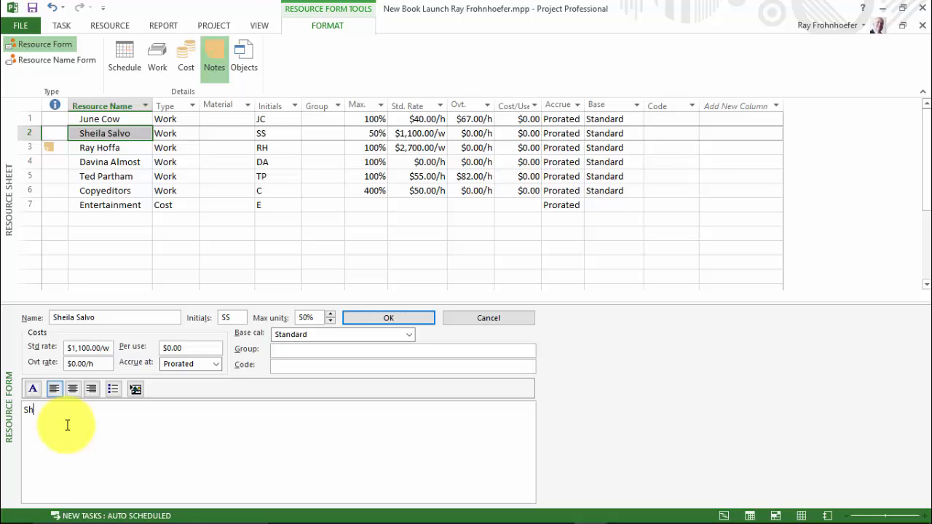
pyautogui.write('eila receives $1,100 per week')
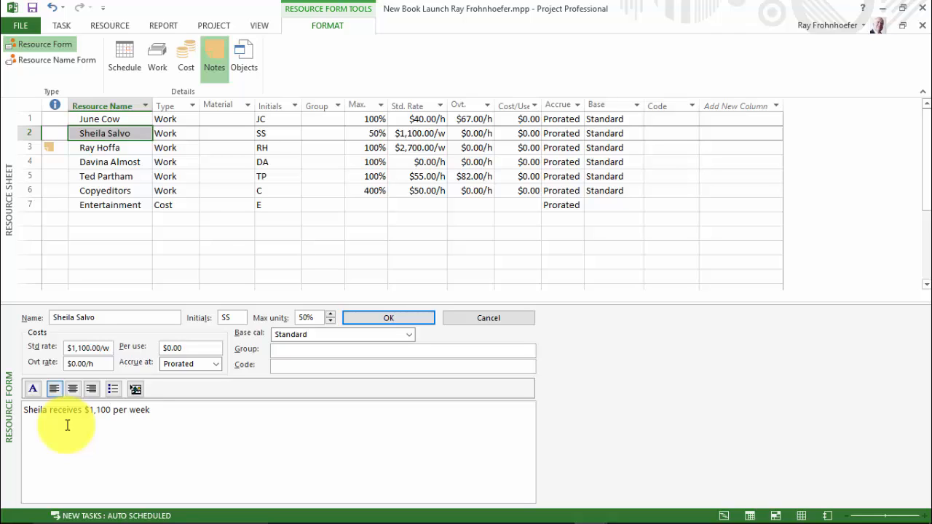
pyautogui.write(' for her half time work schedule.')
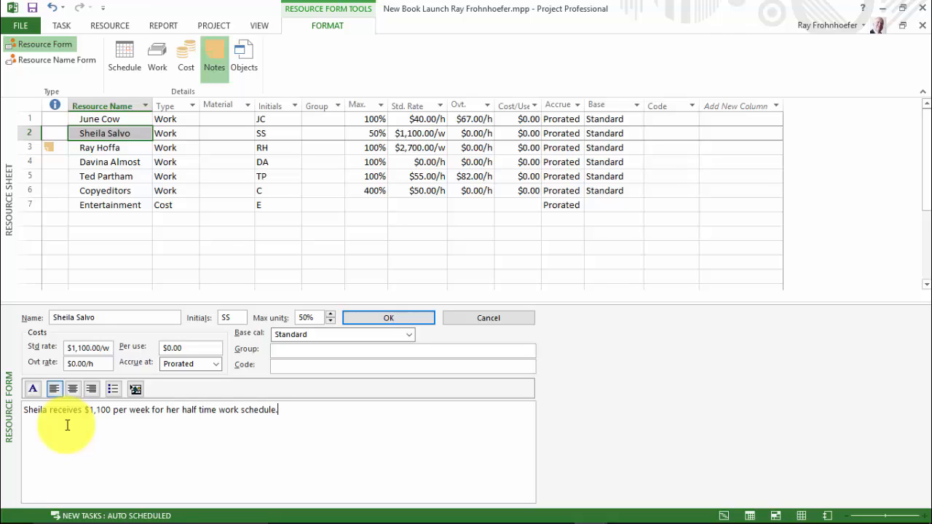
pyautogui.click(376, 318)
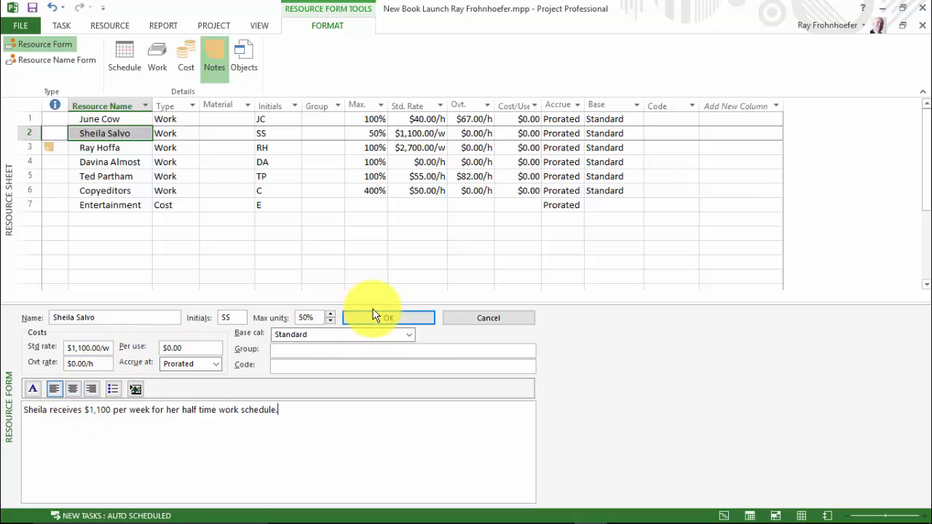